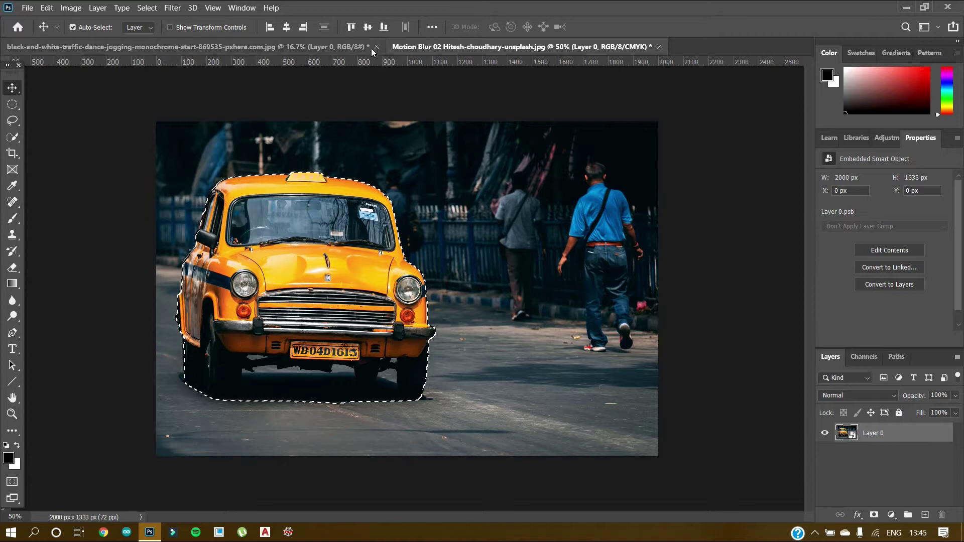
Examine the existing subject selections in the black-and-white runner photo and the yellow taxi photo.
left_click(352, 47)
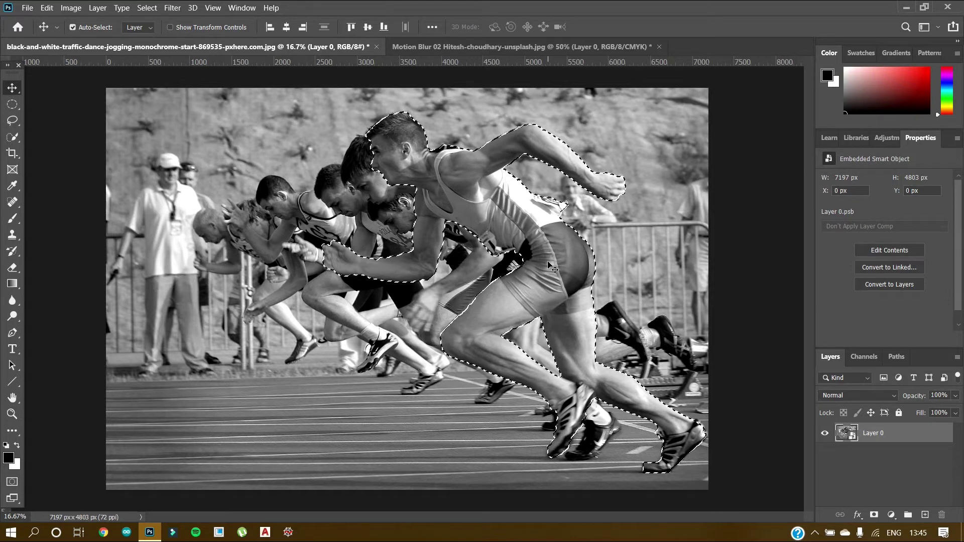
left_click(484, 47)
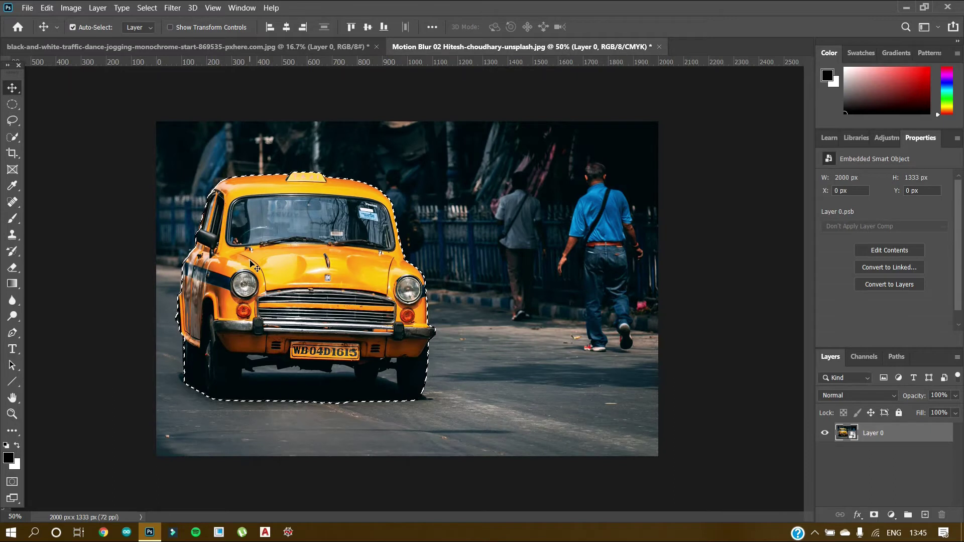
left_click(205, 46)
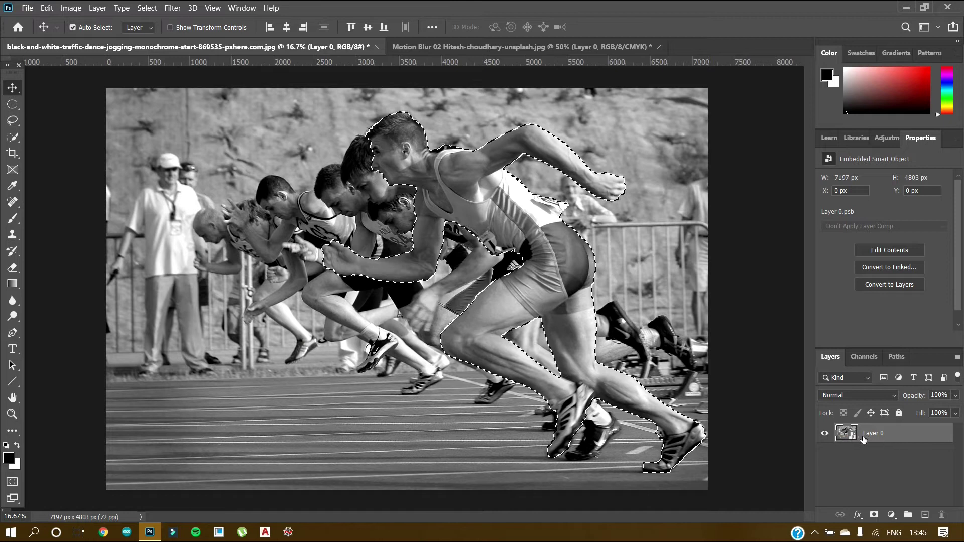
left_click(173, 8)
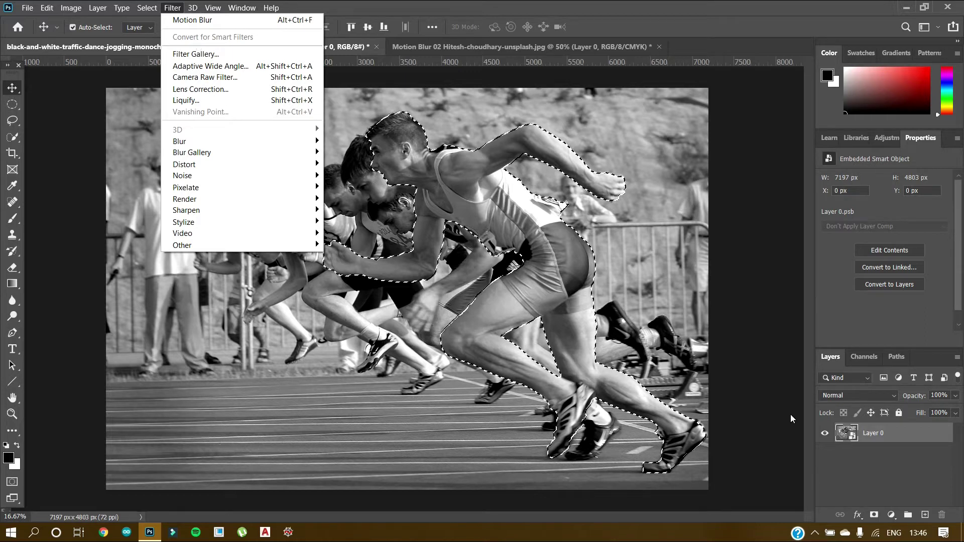
left_click(842, 469)
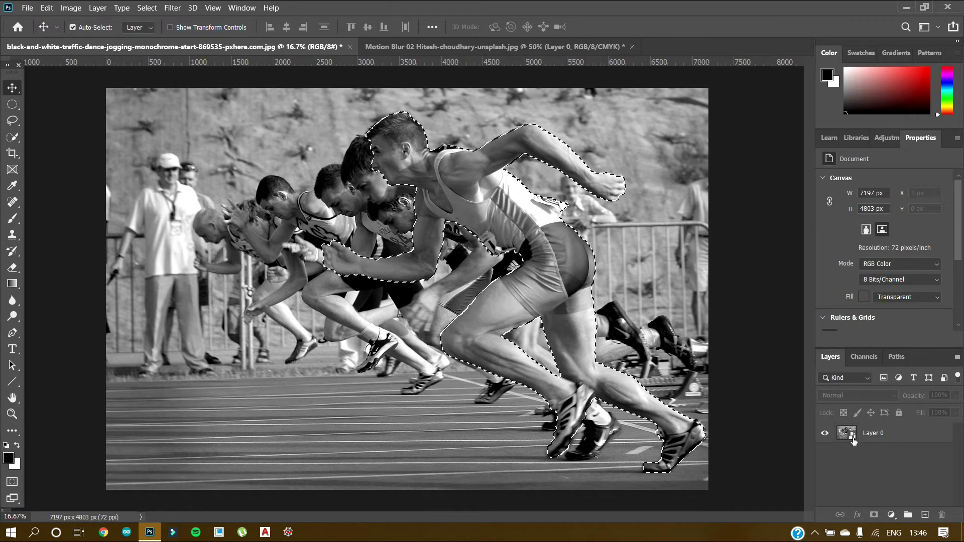
left_click(853, 439)
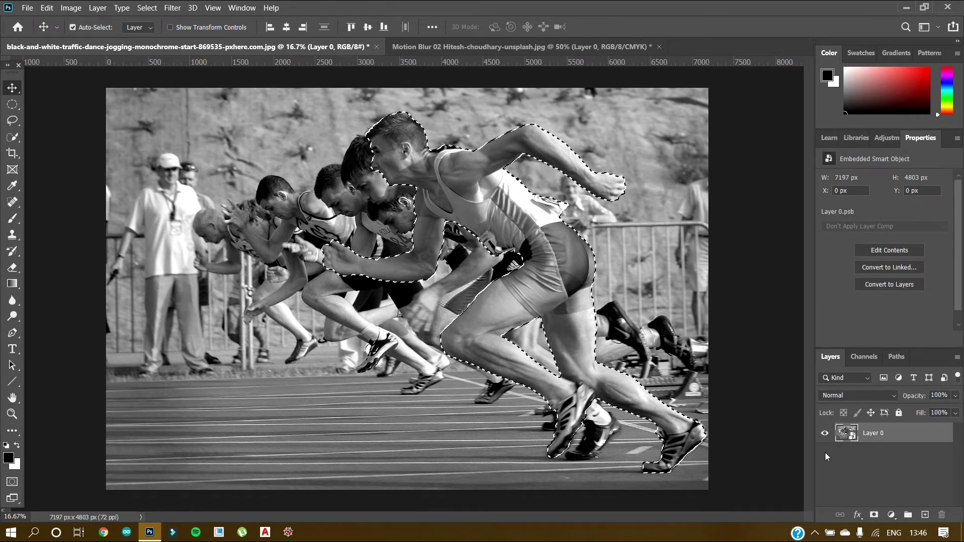
left_click(412, 47)
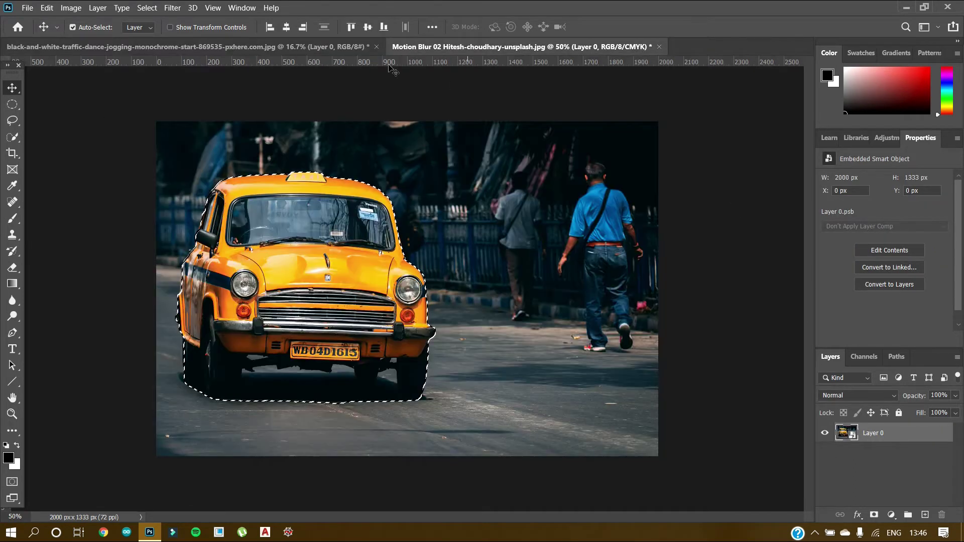
In the black-and-white runner photo, invert the selection so the background around the front runner is selected.
left_click(334, 47)
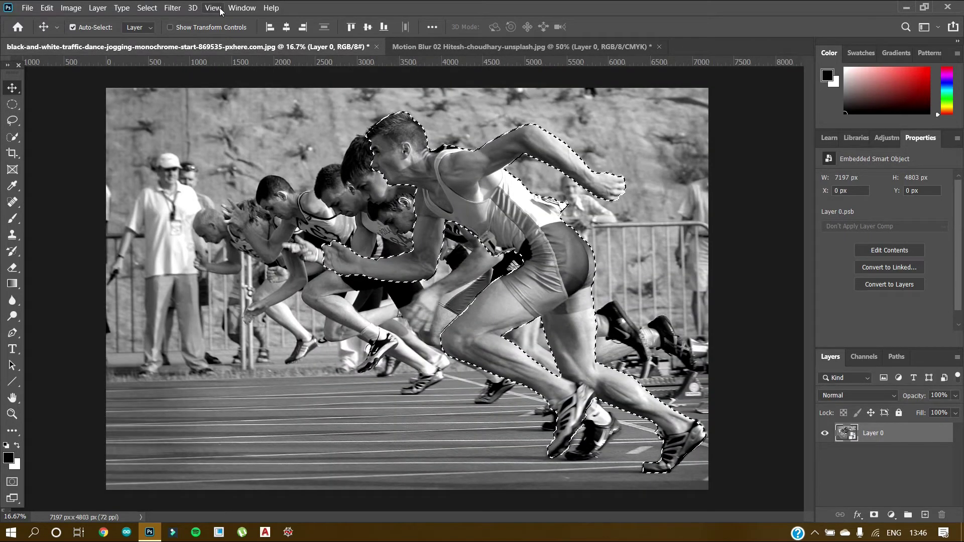
left_click(155, 8)
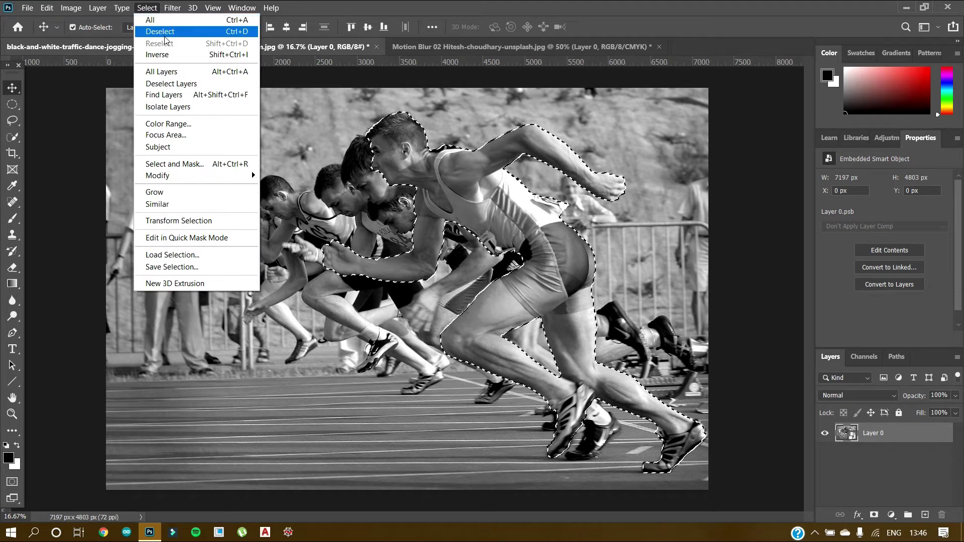
left_click(164, 55)
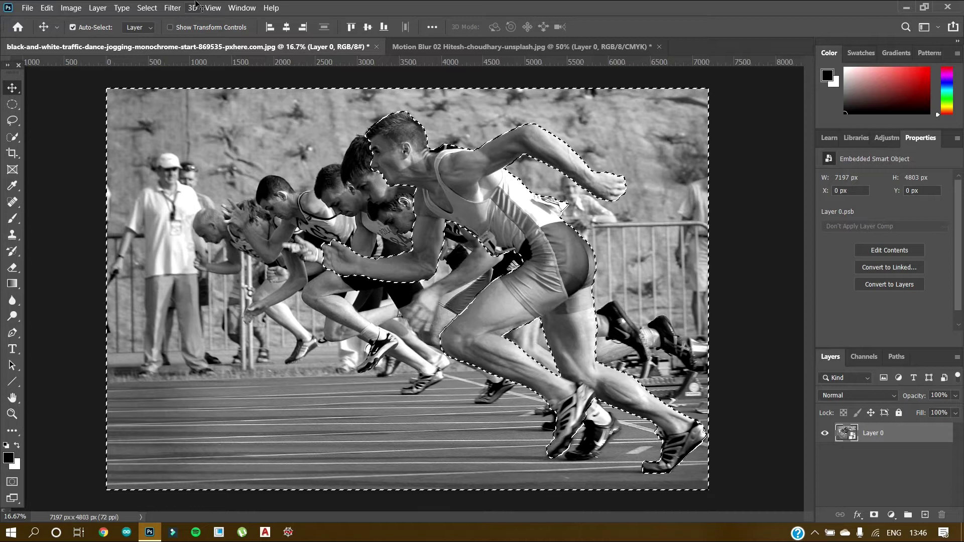
Start a Motion Blur filter on the runner photo's selected background and set its angle to 0°.
left_click(172, 8)
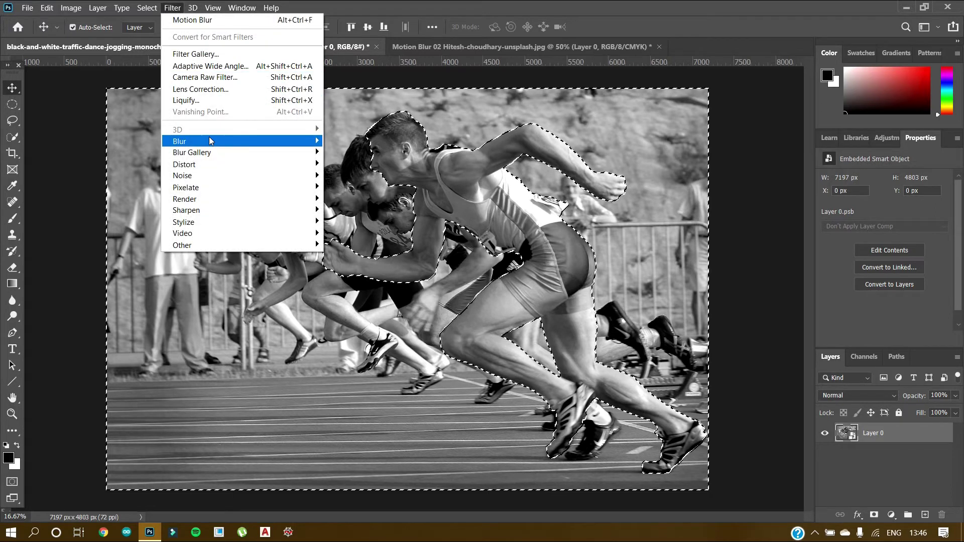
mouse_move(211, 143)
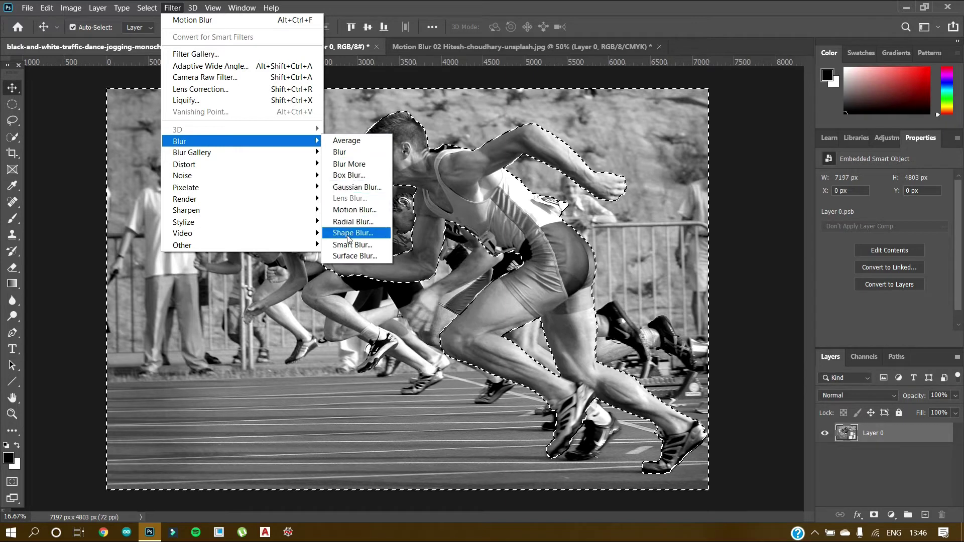
left_click(357, 210)
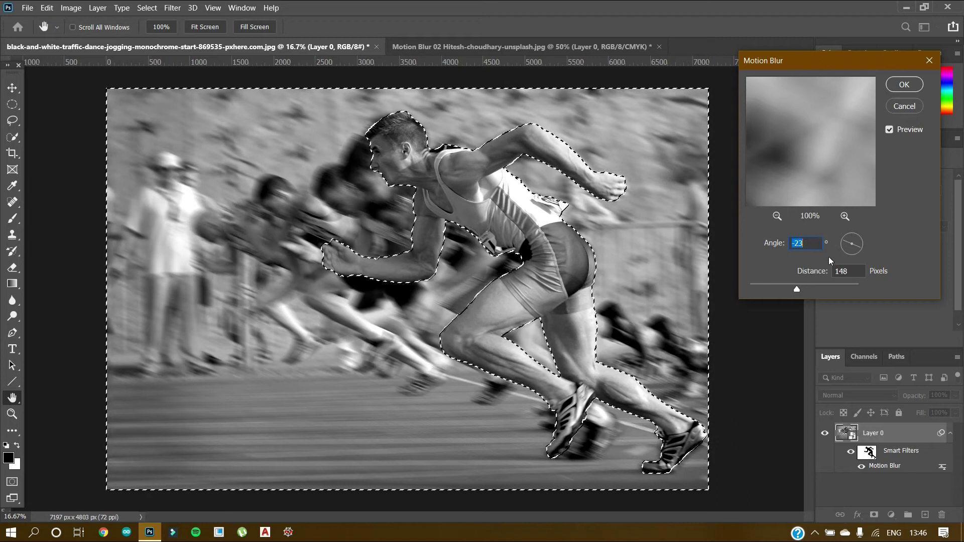
left_click(843, 241)
left_click_drag(843, 243, 859, 245)
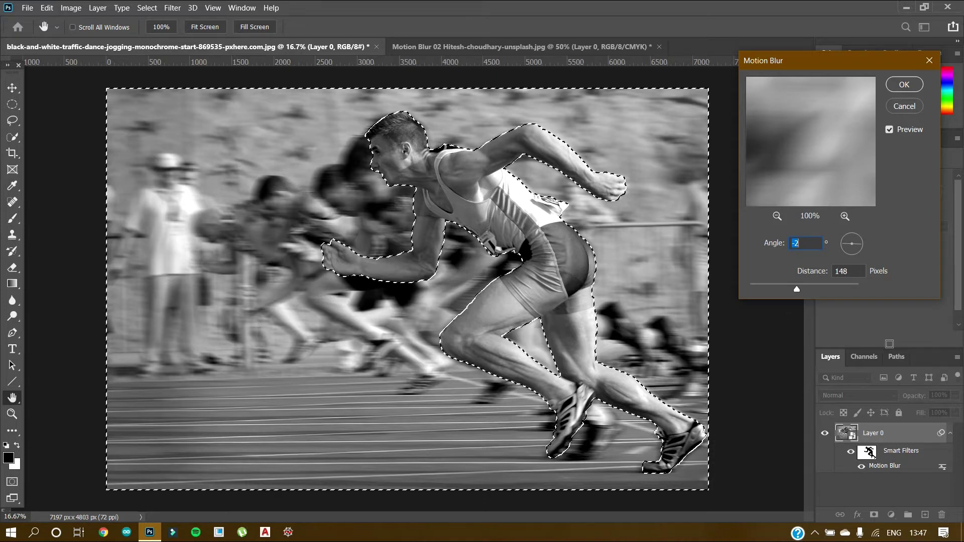
type("0")
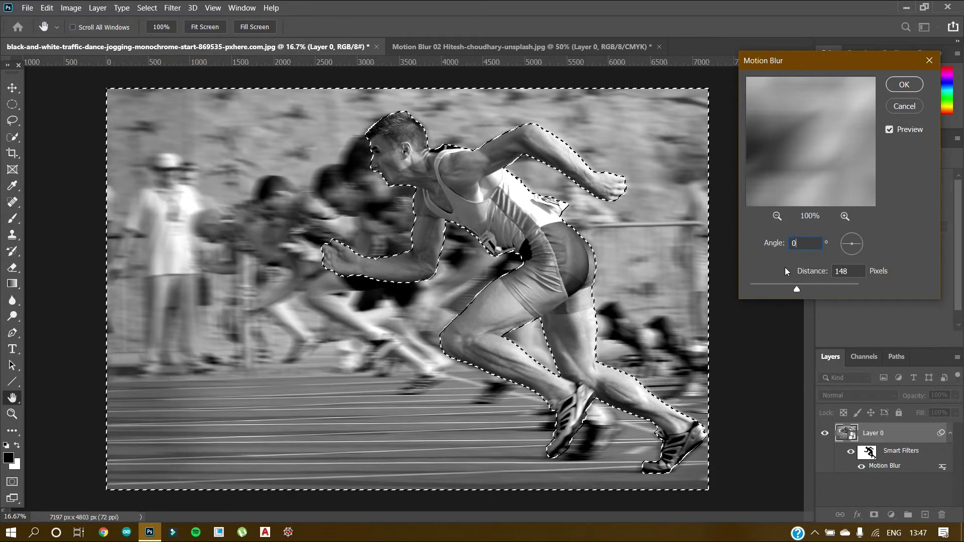
Set the motion blur distance to 150 pixels, apply the filter and clear the selection.
mouse_move(796, 289)
left_mouse_down()
mouse_move(763, 289)
mouse_move(799, 289)
left_mouse_up()
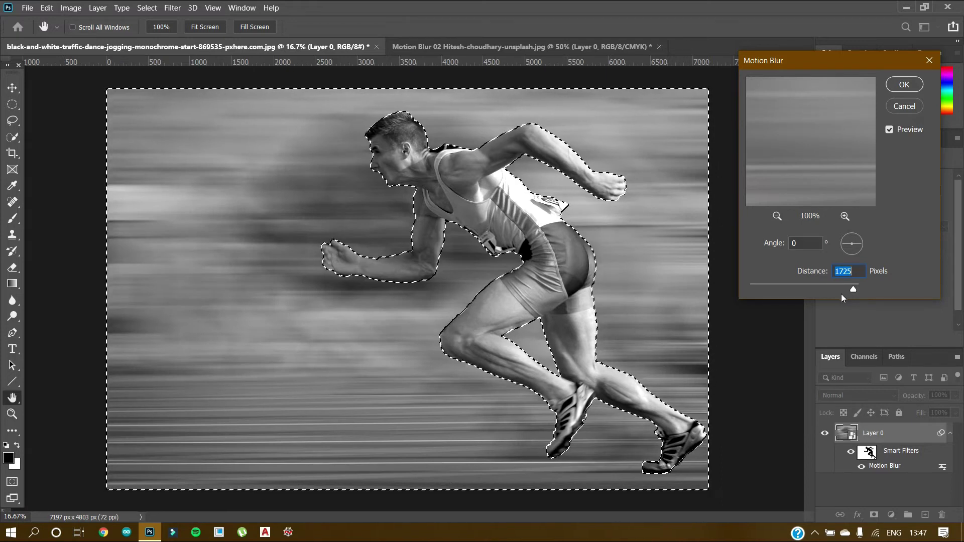
left_click(812, 285)
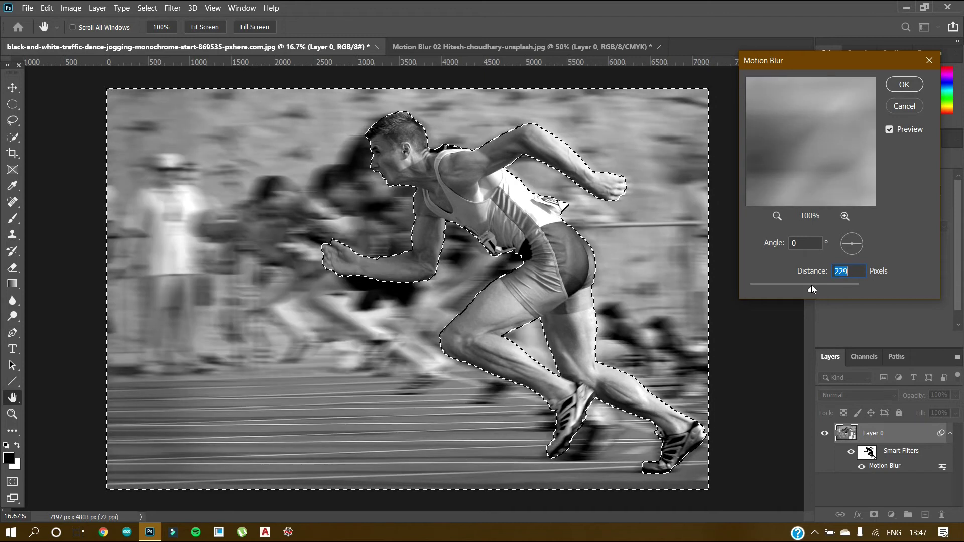
left_click(802, 285)
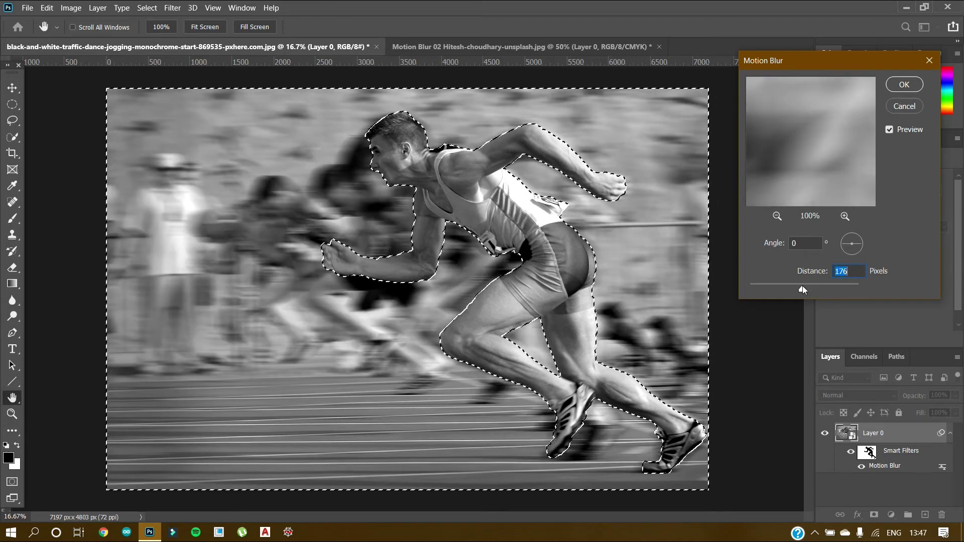
left_click(851, 271)
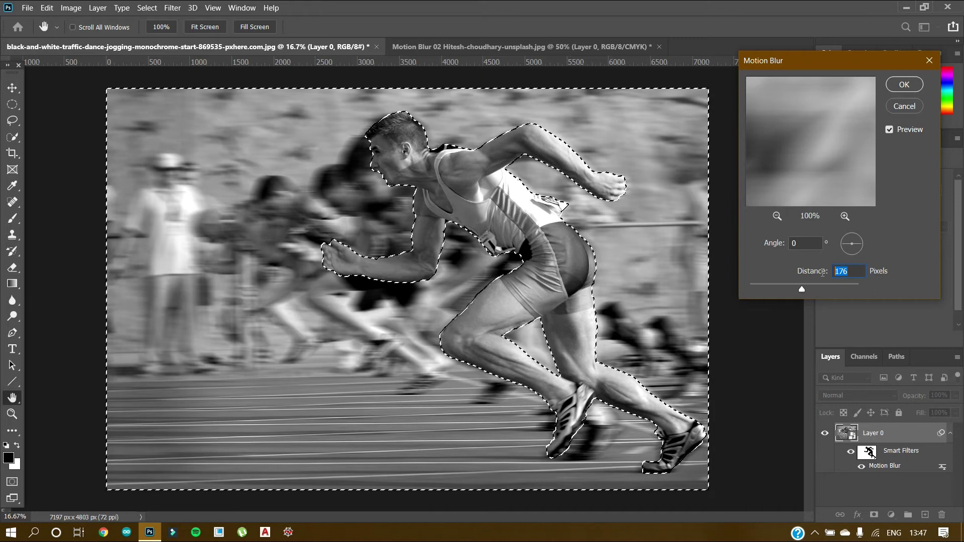
type("150")
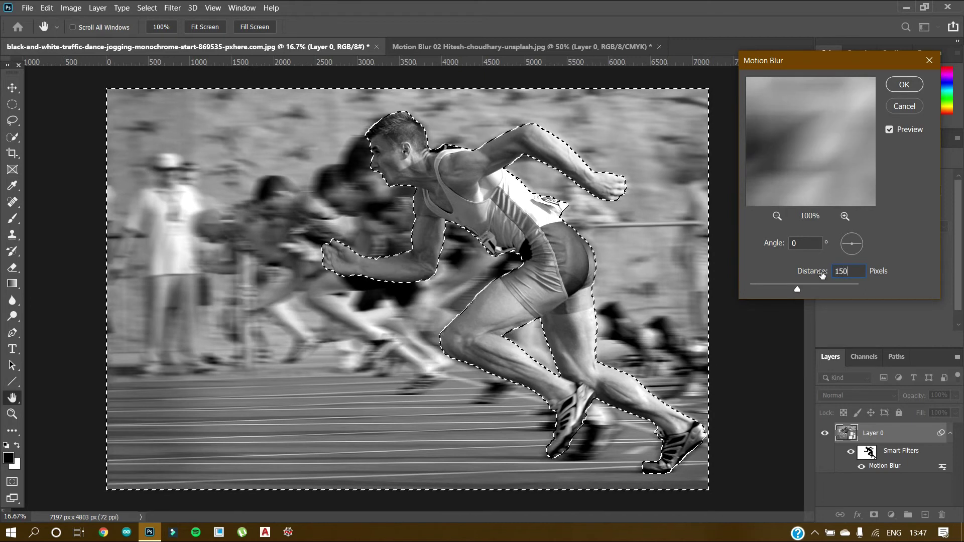
key("Return")
key("ctrl+d")
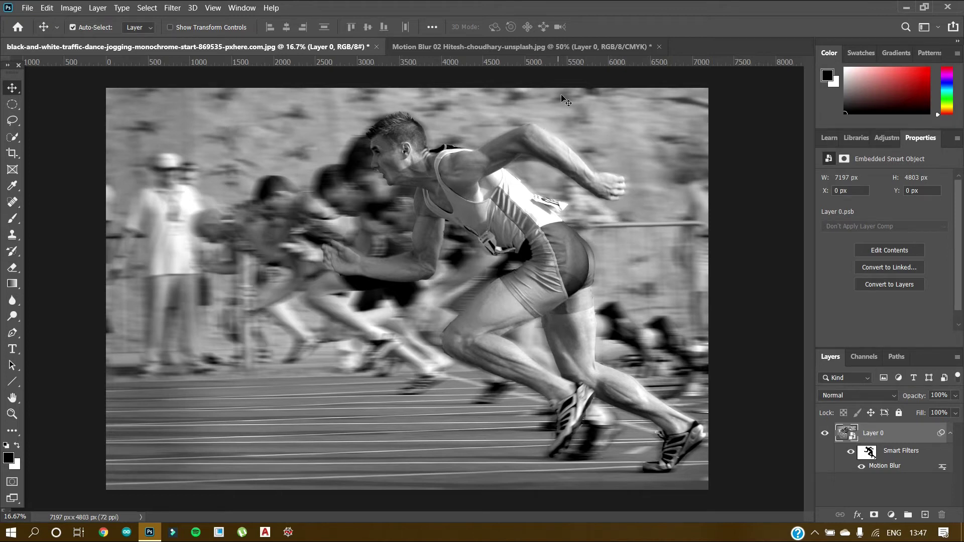
In the taxi photo, invert the selection so everything around the yellow taxi is selected.
left_click(573, 45)
left_click(148, 8)
left_click(179, 53)
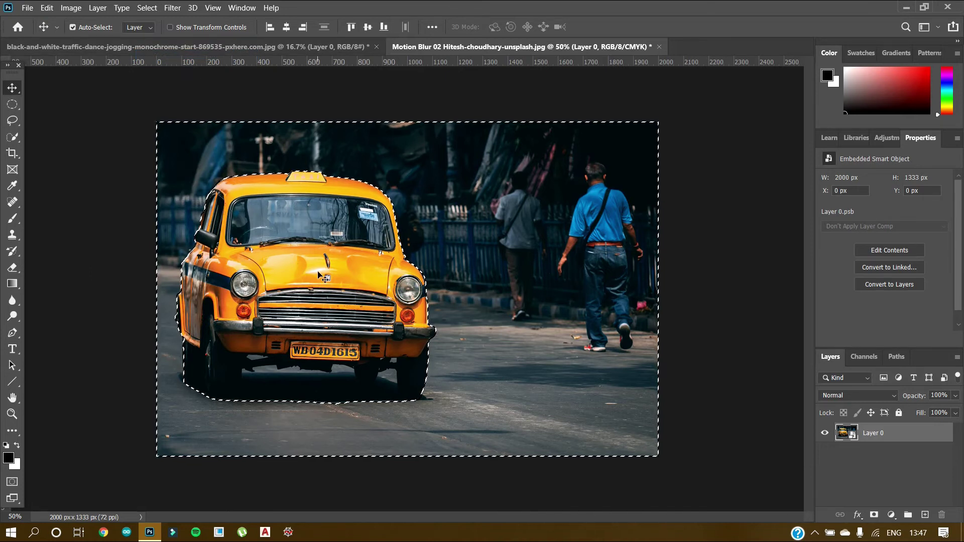
Start a Motion Blur filter on the taxi photo's selected background and set its angle to -20°.
left_click(172, 7)
mouse_move(246, 146)
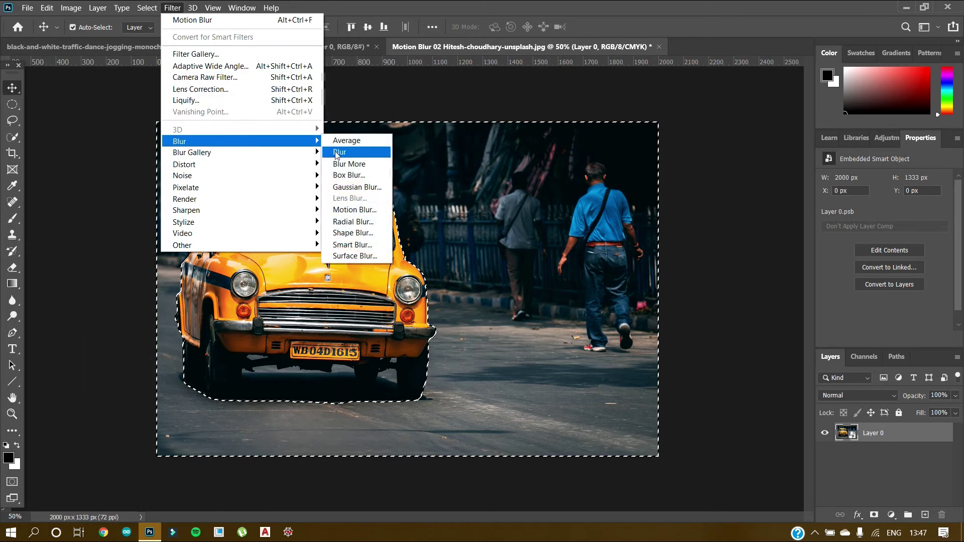
left_click(351, 209)
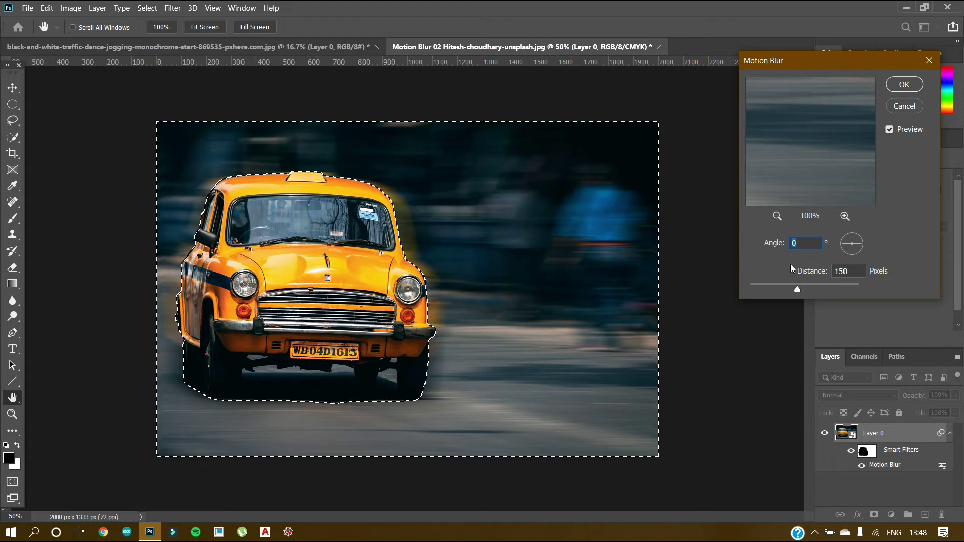
left_click_drag(860, 246, 839, 239)
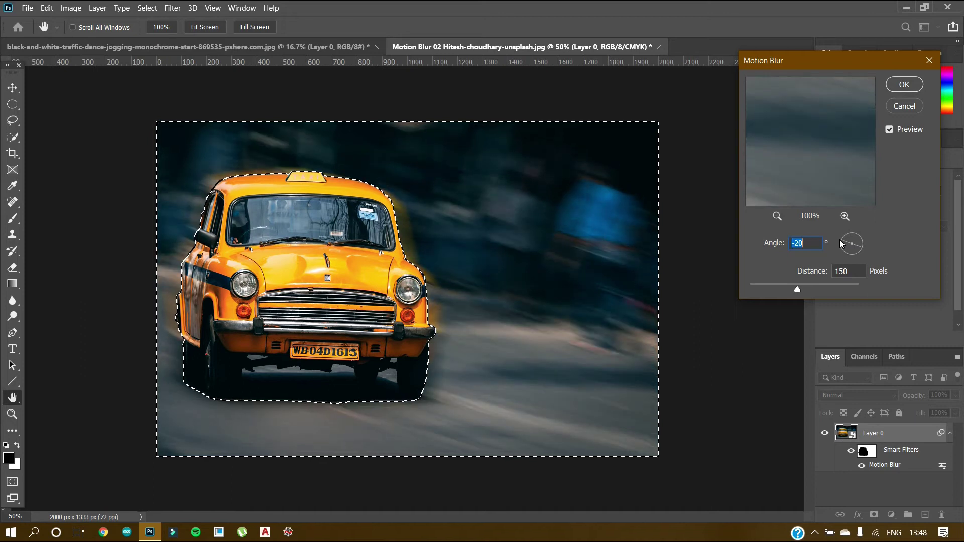
Set the taxi background's motion blur distance to 45 pixels, apply the filter and clear the selection.
left_click_drag(796, 288, 775, 287)
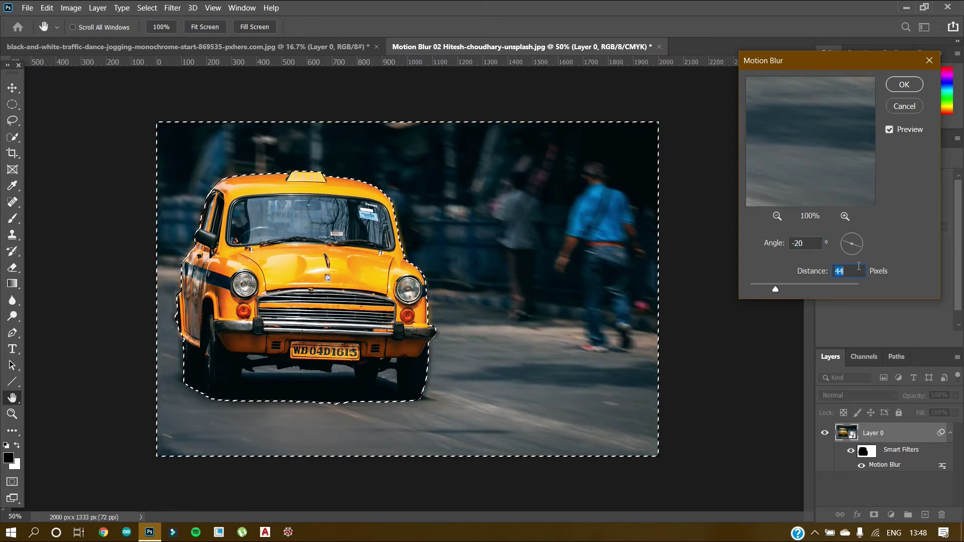
type("475")
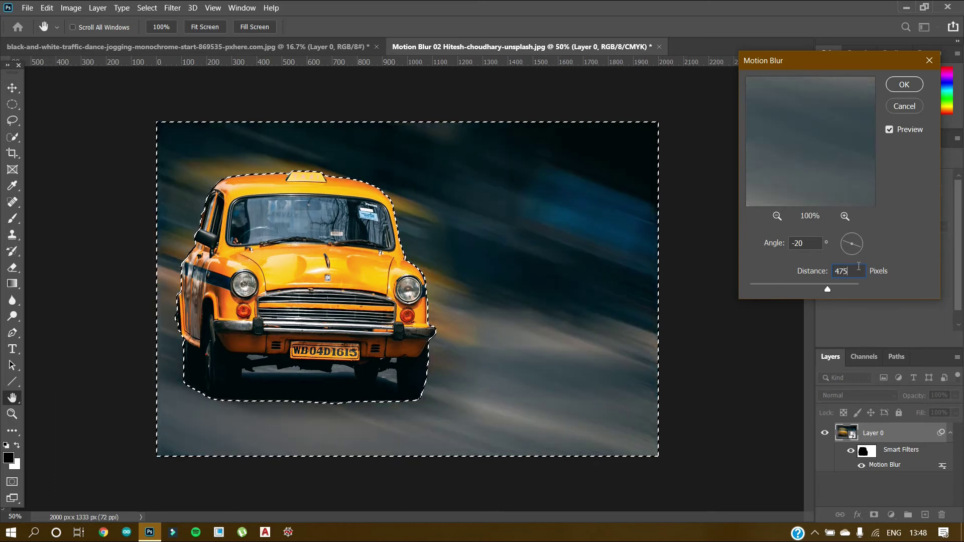
key("BackSpace")
key("BackSpace")
type("5")
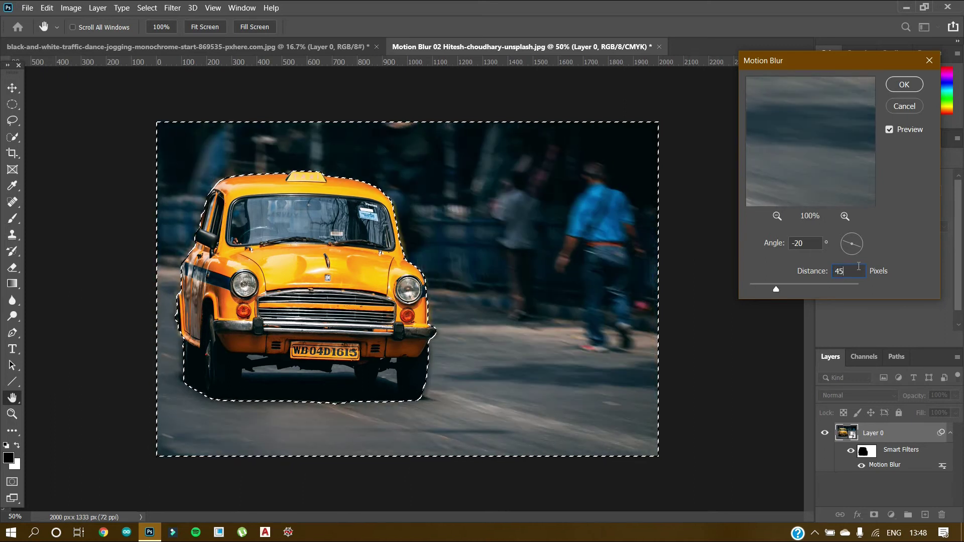
left_click(906, 85)
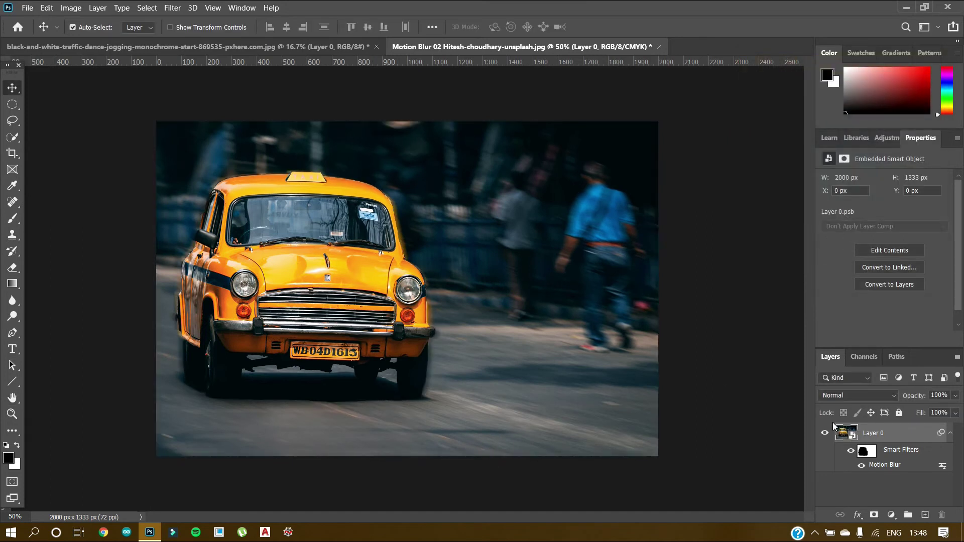
Compare the taxi and runner photos with and without blur by toggling the visibility of each Motion Blur smart filter.
left_click(861, 466)
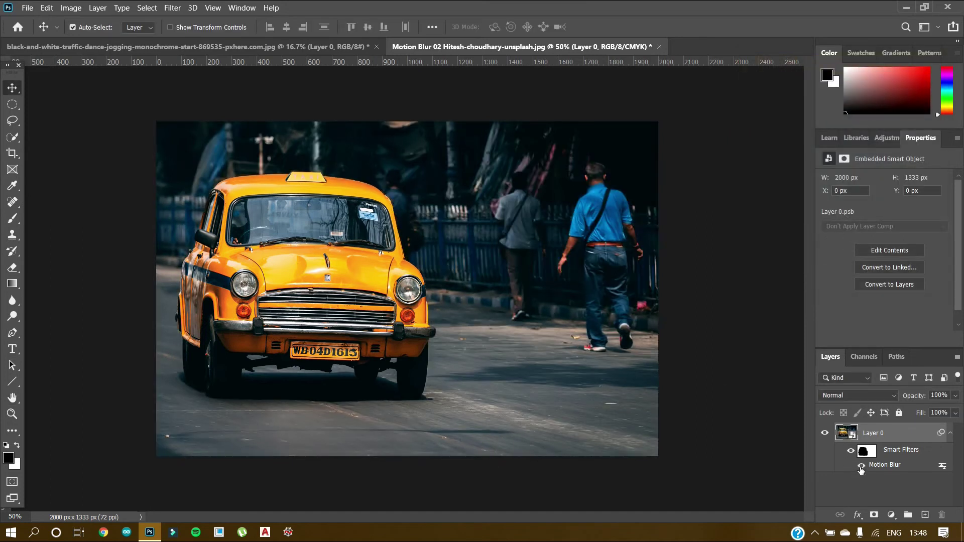
left_click(861, 466)
left_click(860, 466)
left_click(860, 466)
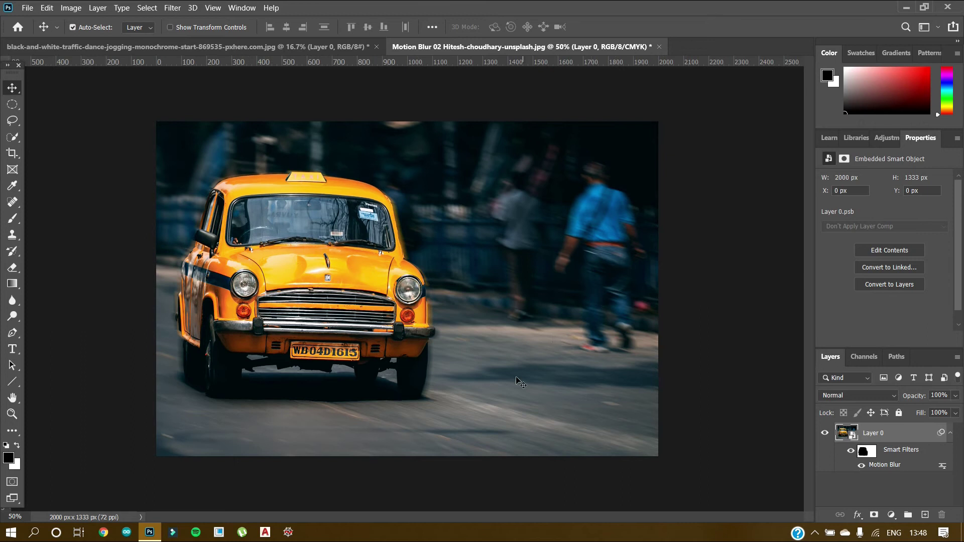
left_click(329, 44)
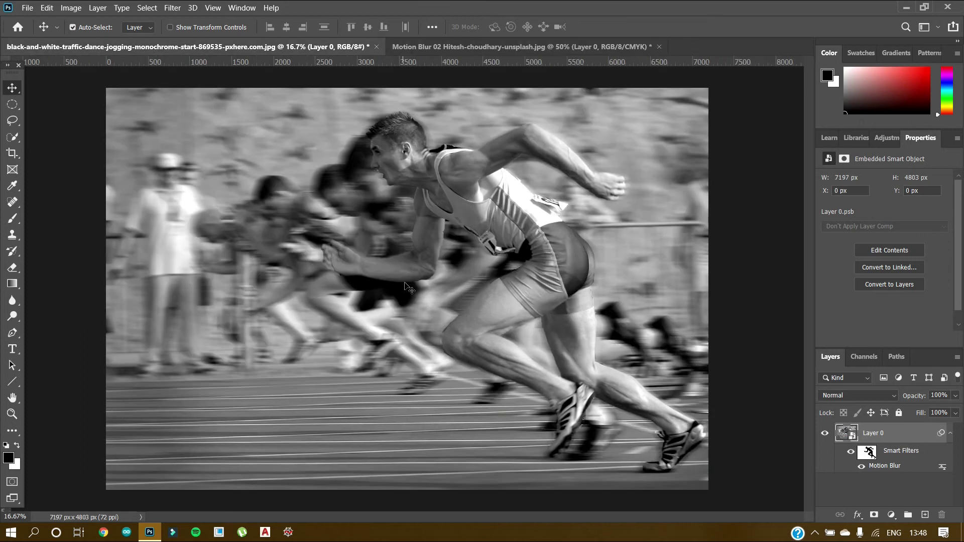
left_click(861, 467)
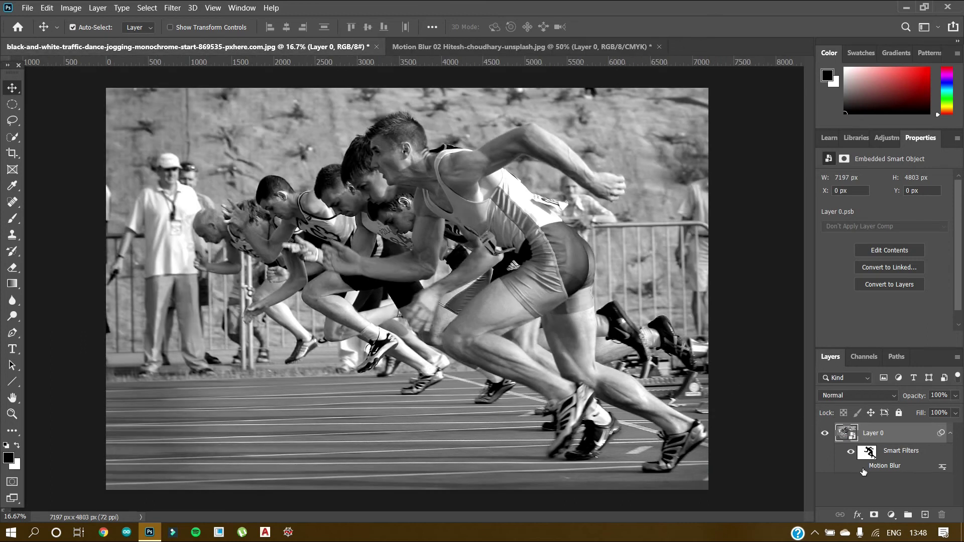
left_click(861, 466)
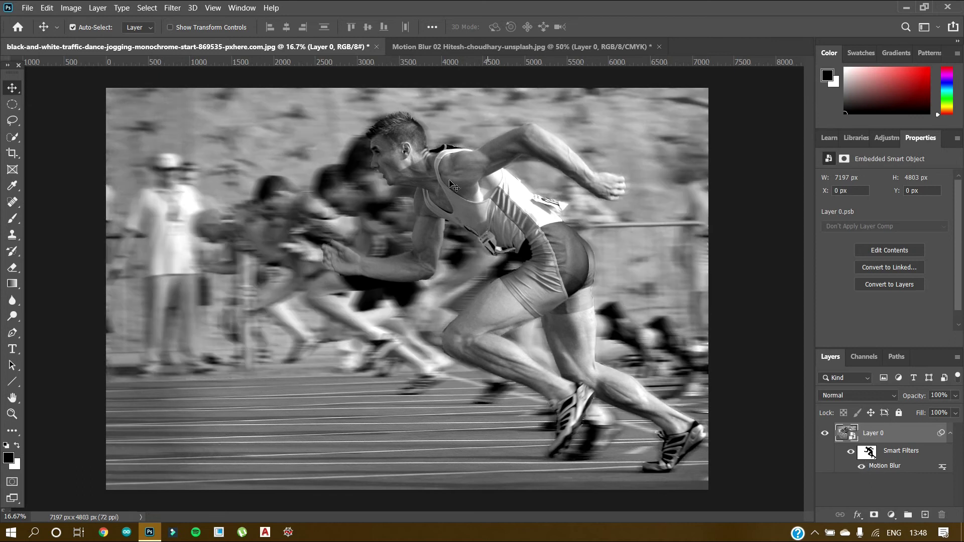
left_click(428, 47)
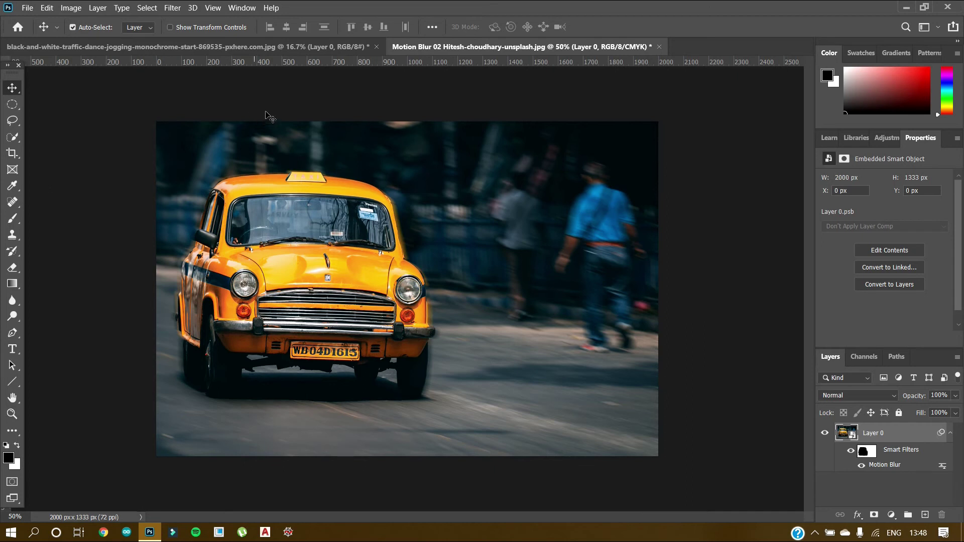
left_click(288, 46)
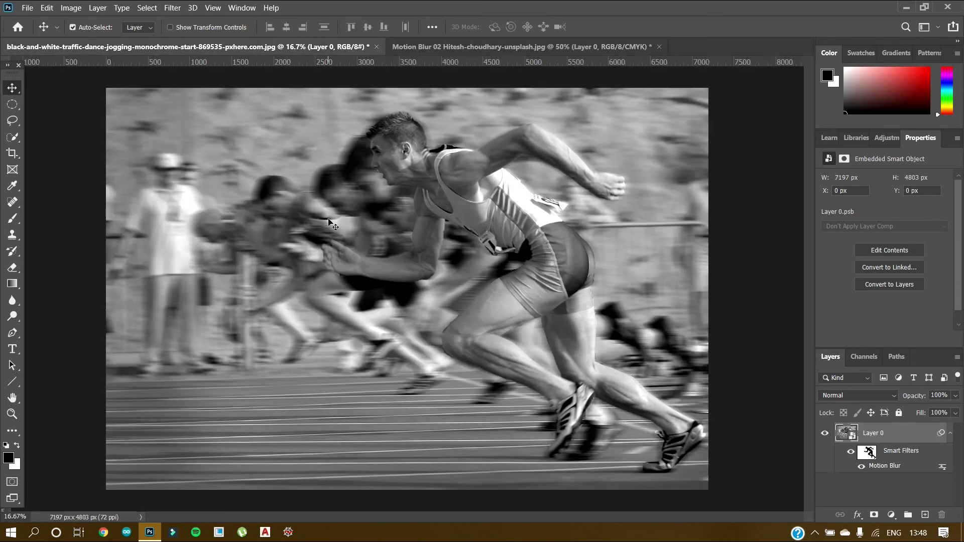